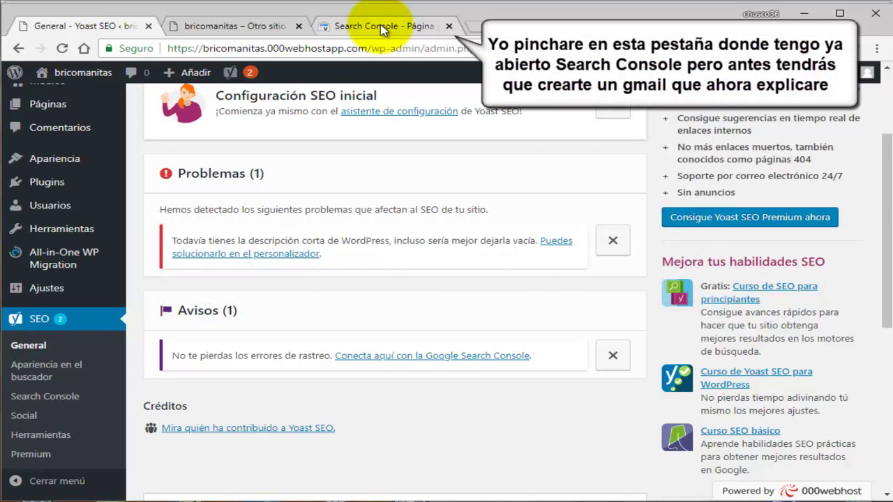
{"action": "left_click", "coordinate": [382, 31]}
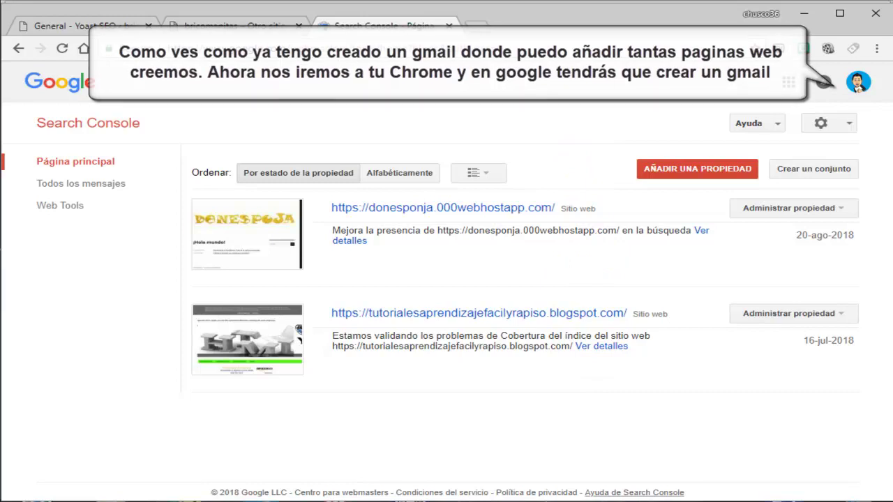
{"action": "left_click", "coordinate": [614, 501]}
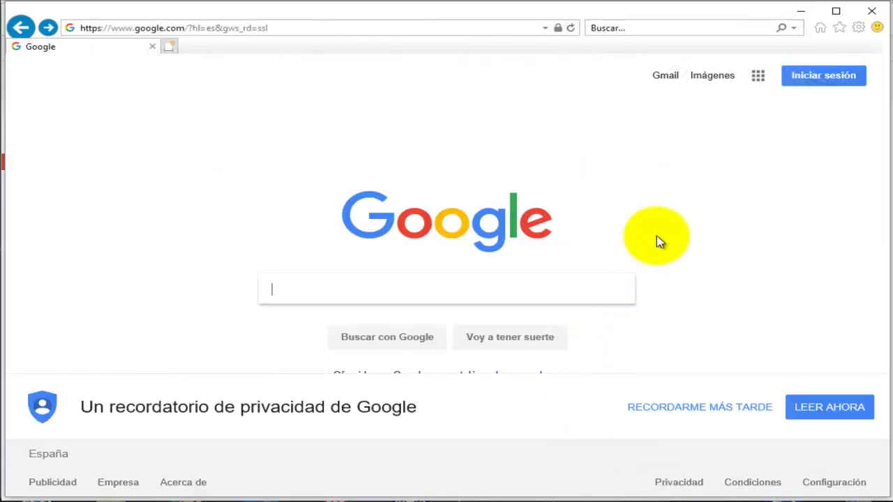
{"action": "left_click", "coordinate": [666, 80]}
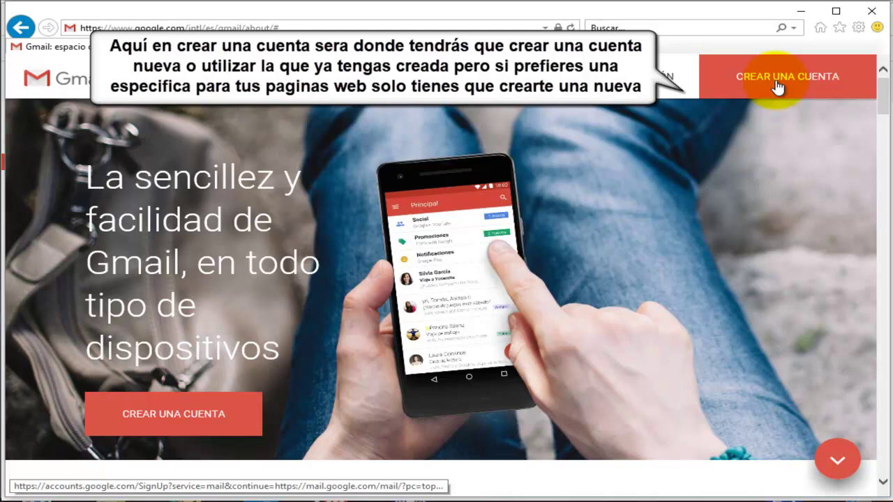
{"action": "left_click", "coordinate": [778, 82]}
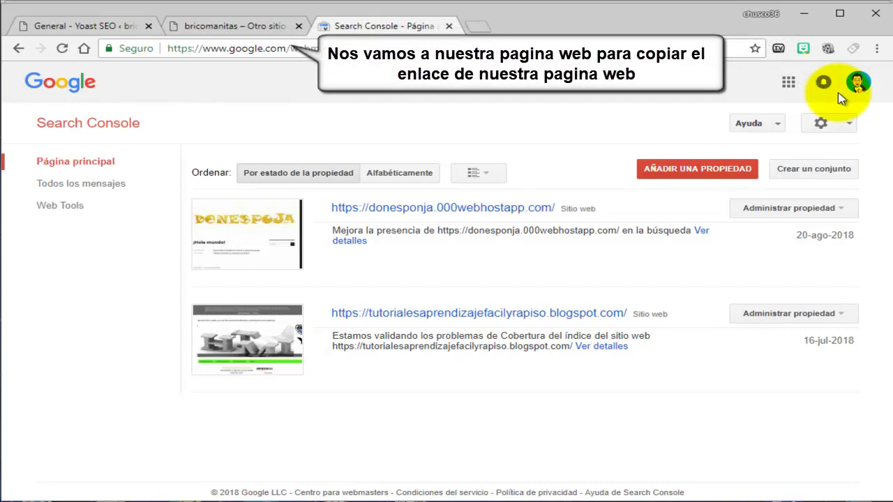
- Switch back to Chrome and copy the web address of the bricomanitas site
{"action": "left_click", "coordinate": [227, 26]}
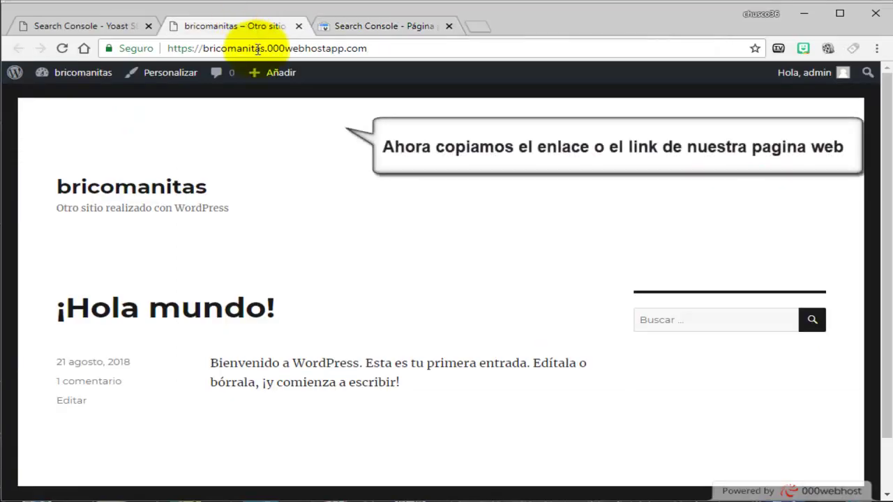
{"action": "left_click", "coordinate": [258, 51]}
{"action": "key", "text": "ctrl+c"}
{"action": "right_click", "coordinate": [258, 53]}
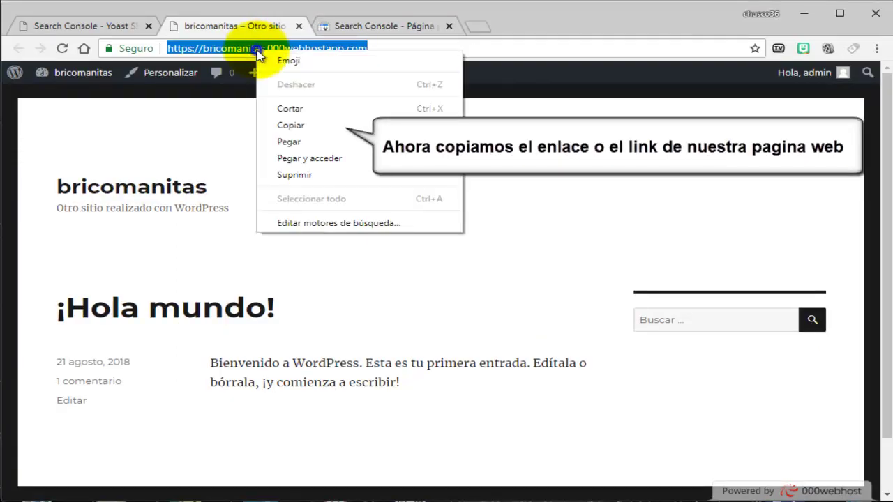
{"action": "left_click", "coordinate": [336, 131]}
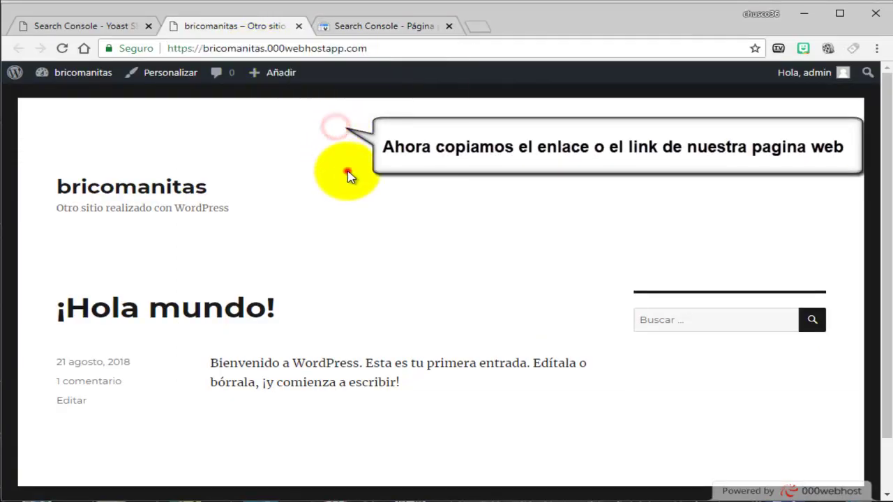
{"action": "left_click", "coordinate": [389, 28]}
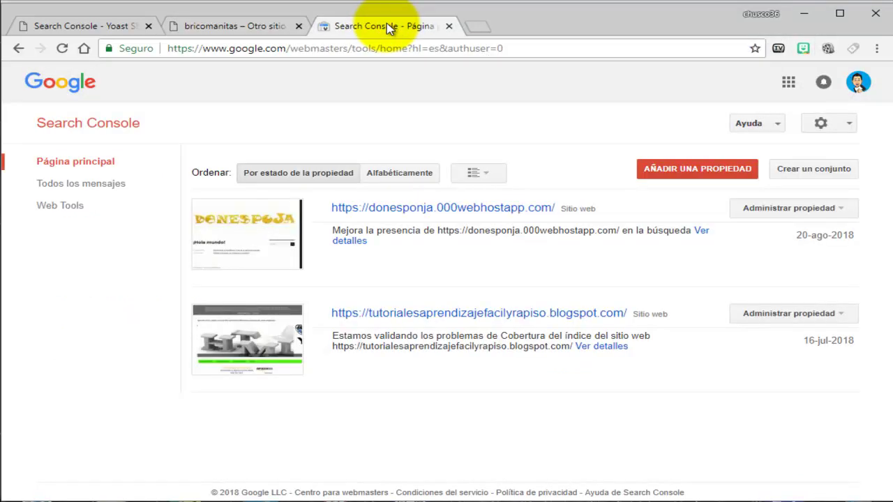
{"action": "left_click", "coordinate": [696, 171]}
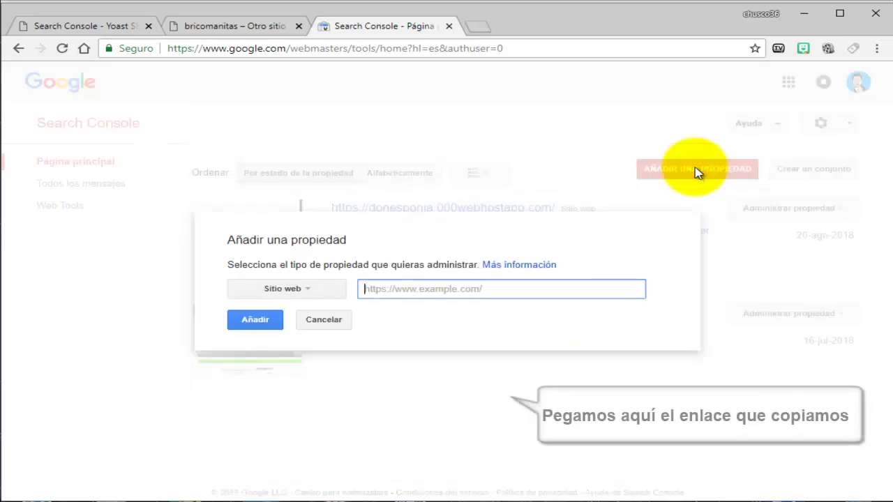
{"action": "right_click", "coordinate": [388, 289]}
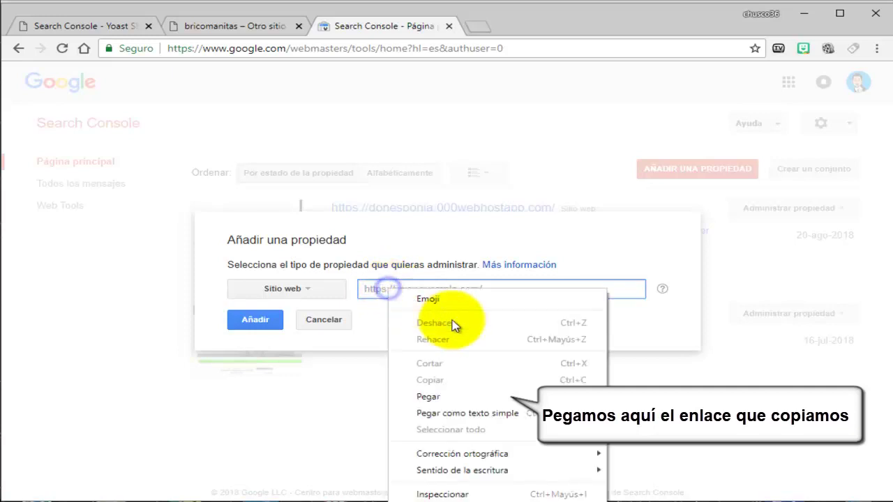
{"action": "left_click", "coordinate": [486, 404]}
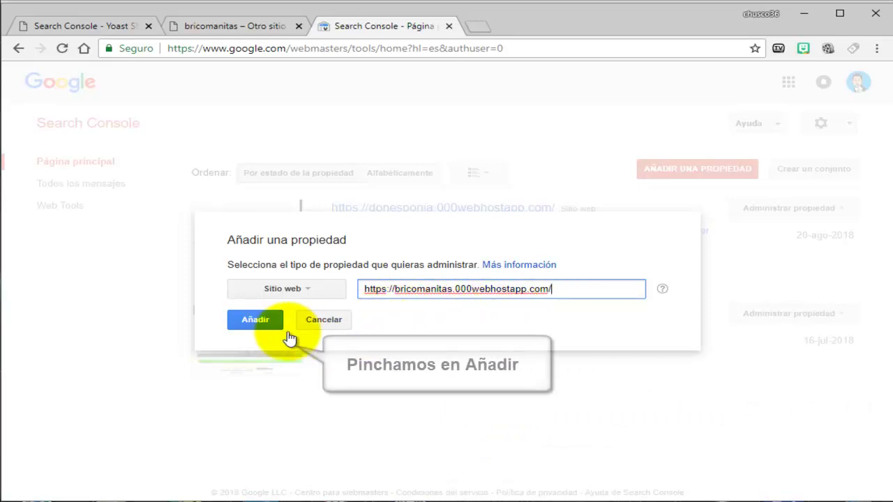
{"action": "left_click", "coordinate": [257, 324]}
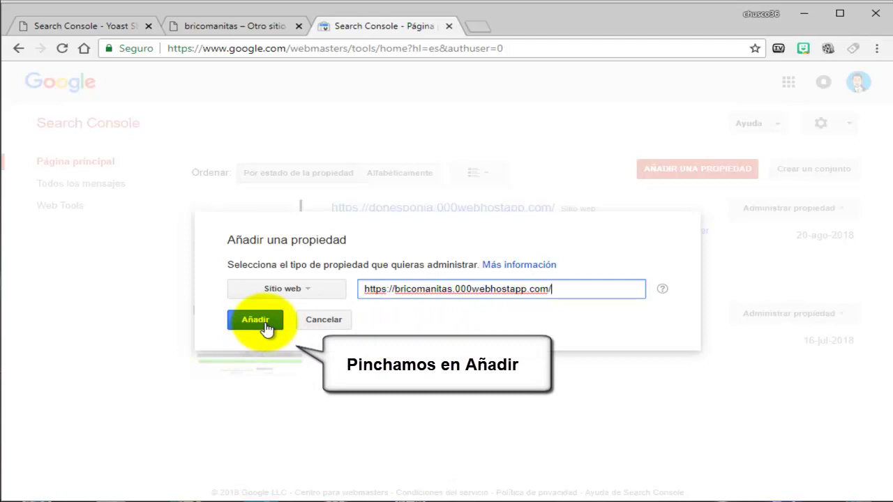
{"action": "left_click", "coordinate": [266, 327]}
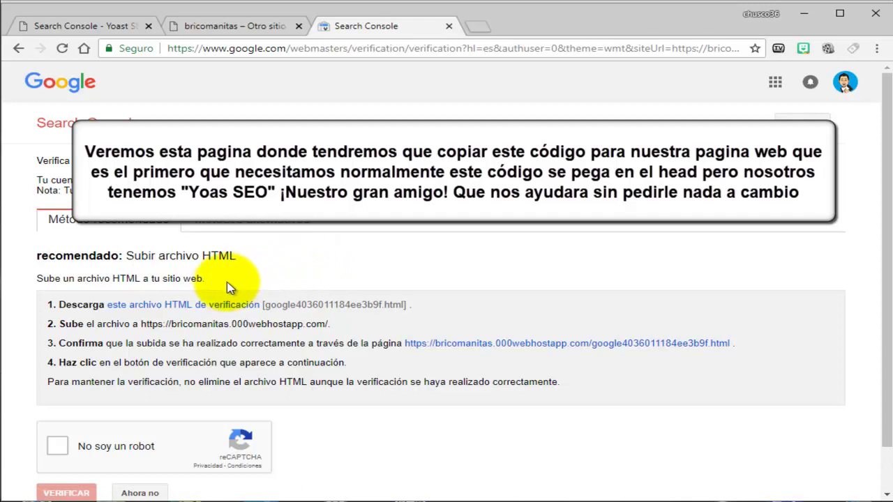
- Download the HTML verification file and choose the alternative verification method Etiqueta HTML
{"action": "left_click", "coordinate": [200, 309]}
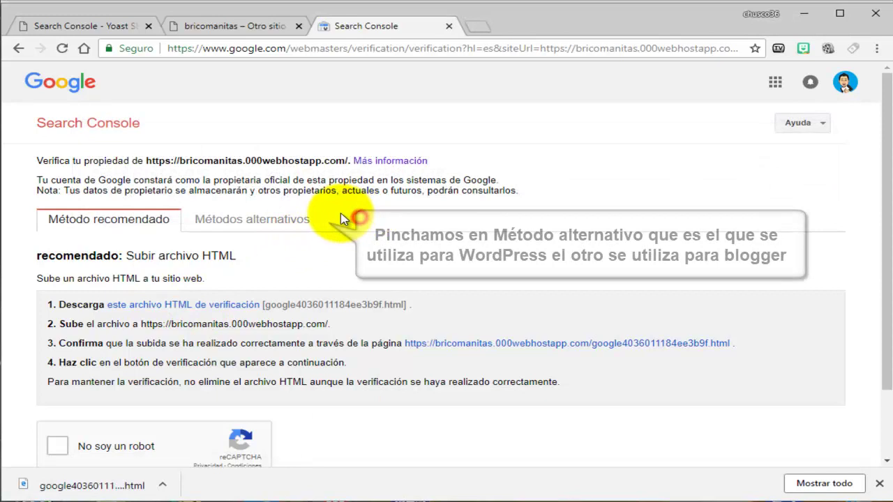
{"action": "left_click", "coordinate": [253, 222]}
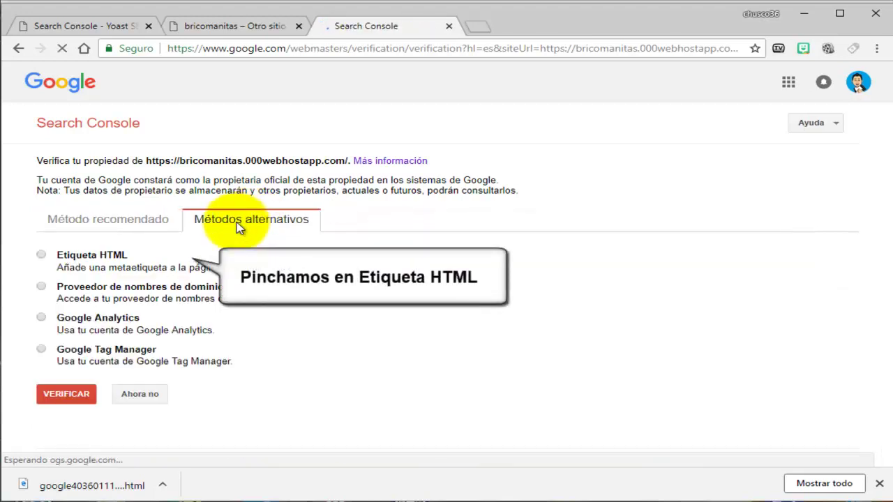
{"action": "left_click", "coordinate": [42, 256]}
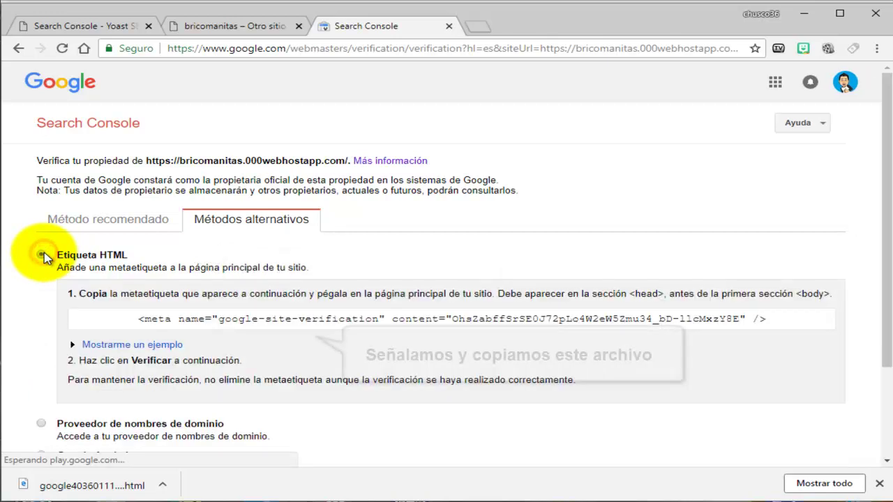
- Copy the whole google-site-verification meta tag offered for the site
{"action": "left_click", "coordinate": [247, 319]}
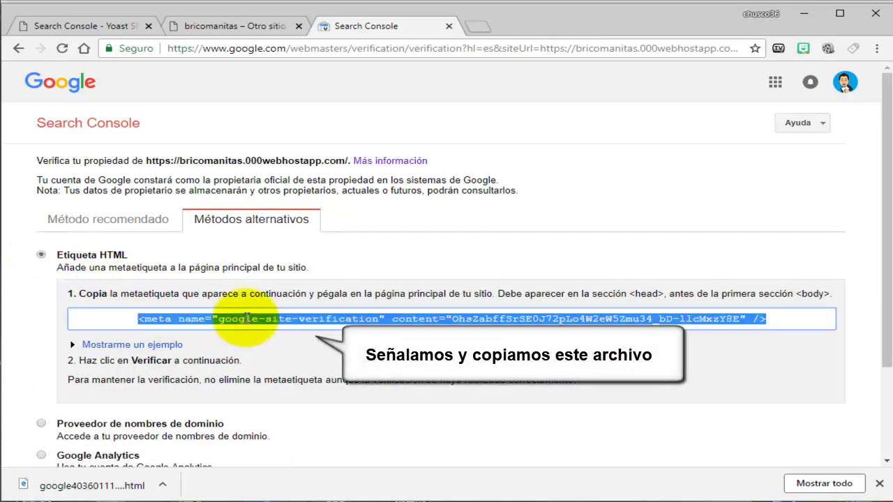
{"action": "right_click", "coordinate": [246, 318]}
{"action": "left_click", "coordinate": [272, 328]}
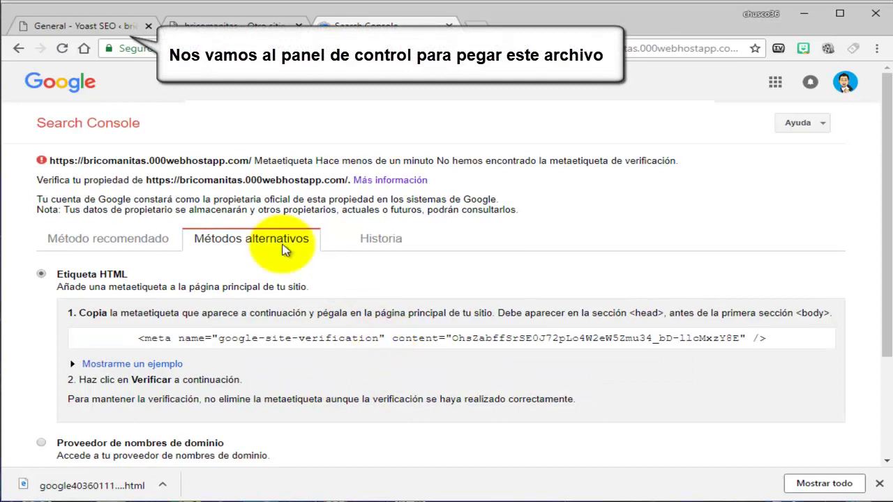
- Paste the copied meta tag as the Google verification code in Yoast SEO's Webmaster Tools settings and save the changes
{"action": "left_click", "coordinate": [82, 26]}
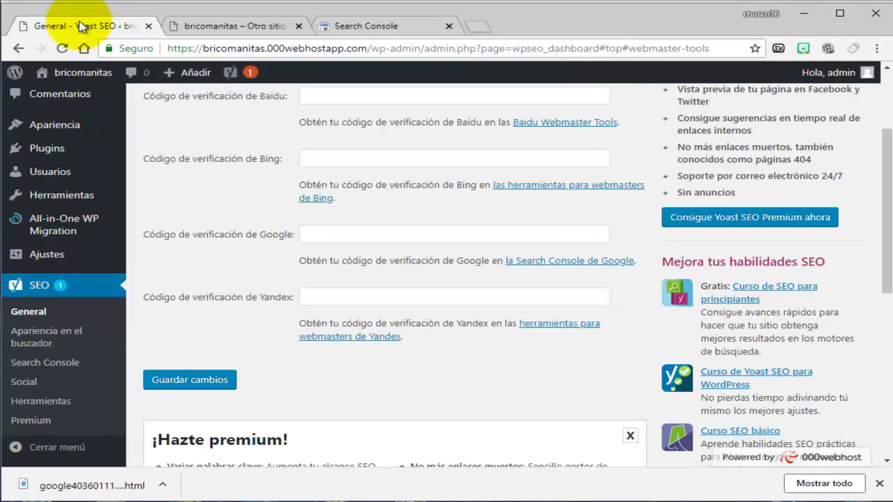
{"action": "scroll", "coordinate": [209, 319], "scroll_direction": "up", "scroll_amount": 3}
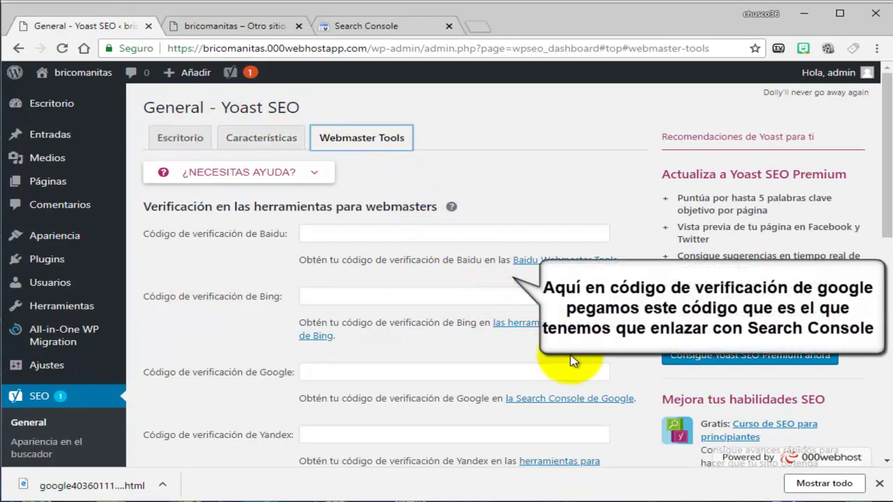
{"action": "left_click", "coordinate": [444, 371]}
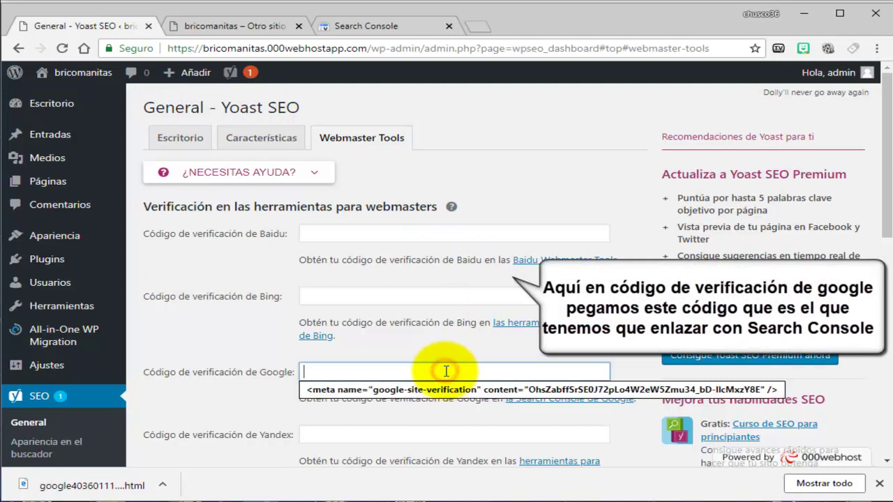
{"action": "right_click", "coordinate": [445, 371]}
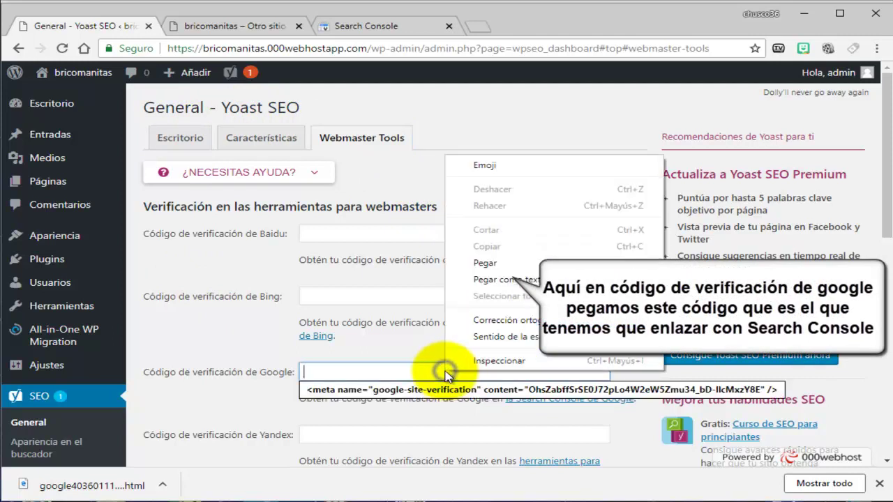
{"action": "left_click", "coordinate": [496, 261]}
{"action": "left_click", "coordinate": [628, 354]}
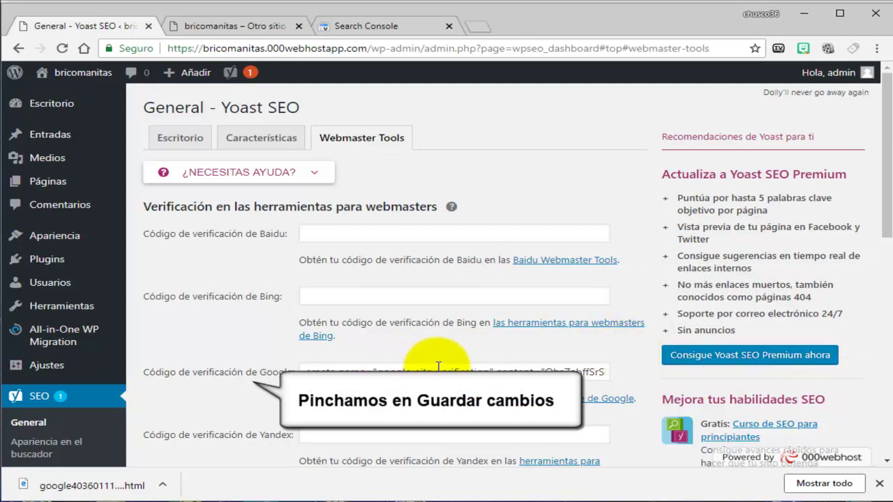
{"action": "scroll", "coordinate": [438, 367], "scroll_direction": "down", "scroll_amount": 2}
{"action": "left_click", "coordinate": [212, 382]}
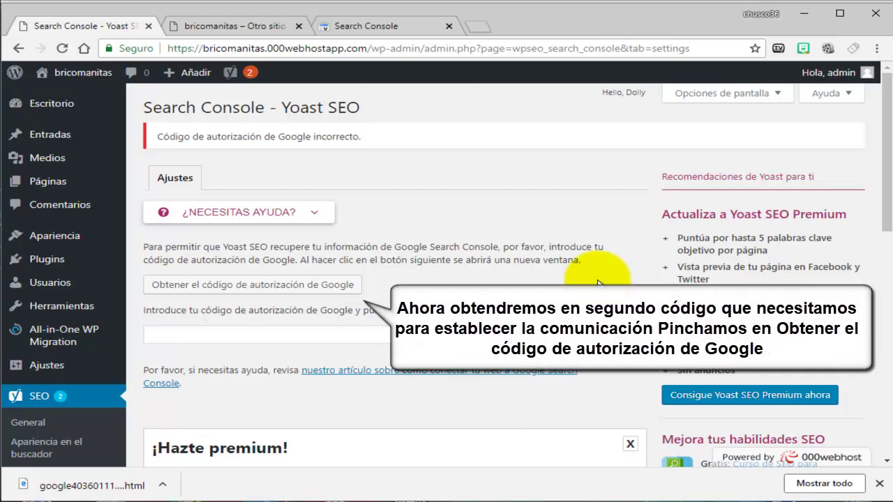
- Request the Google authorization code from Yoast SEO's Search Console settings, selecting the Google account and allowing Yoast SEO access
{"action": "left_click", "coordinate": [288, 286]}
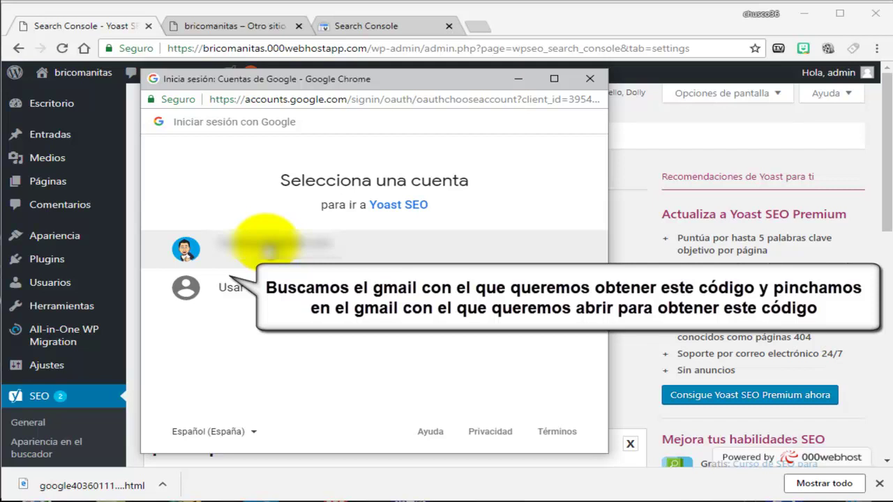
{"action": "left_click", "coordinate": [268, 249]}
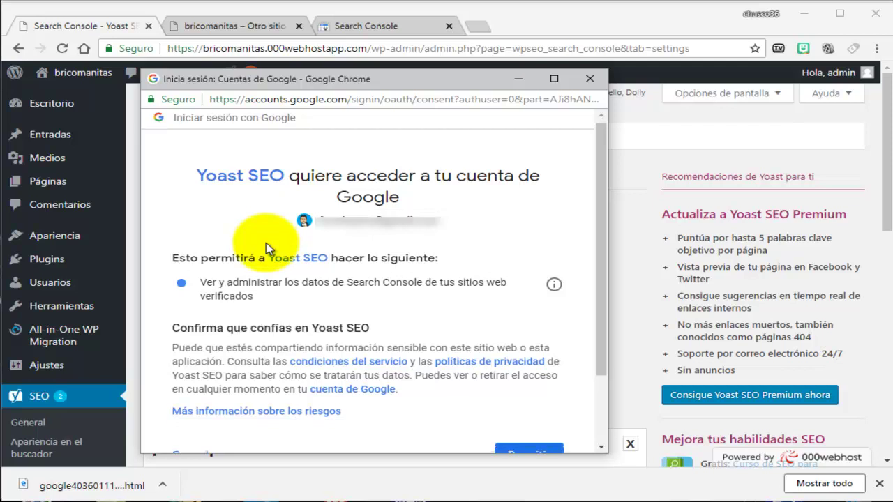
{"action": "scroll", "coordinate": [270, 252], "scroll_direction": "down", "scroll_amount": 2}
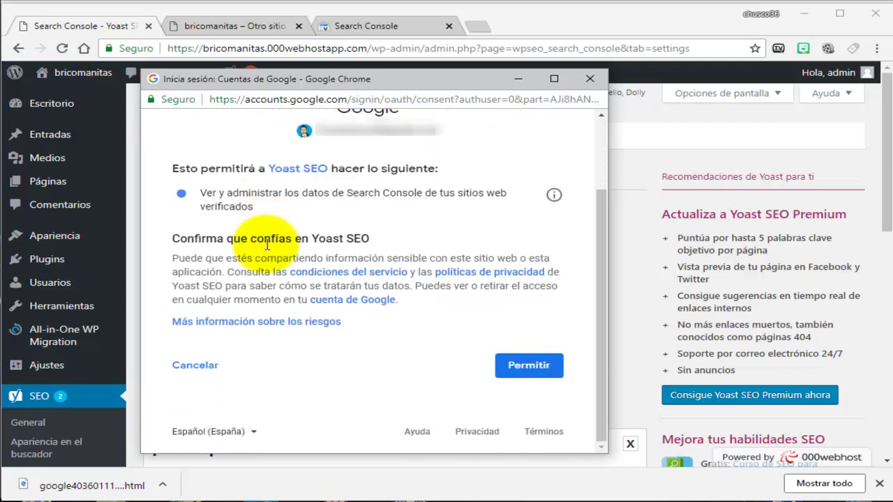
{"action": "left_click", "coordinate": [529, 372]}
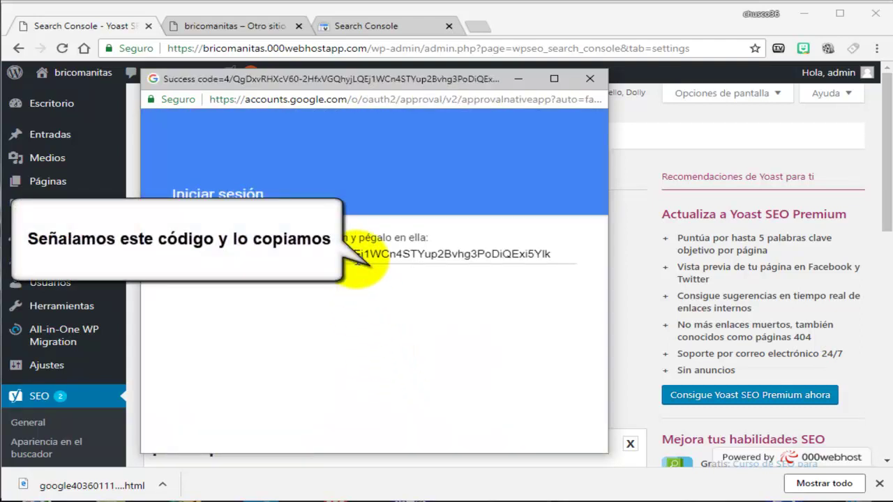
- Copy the Google authorization code from the sign-in window and return to the Yoast SEO Search Console settings
{"action": "triple_click", "coordinate": [363, 255]}
{"action": "right_click", "coordinate": [363, 256]}
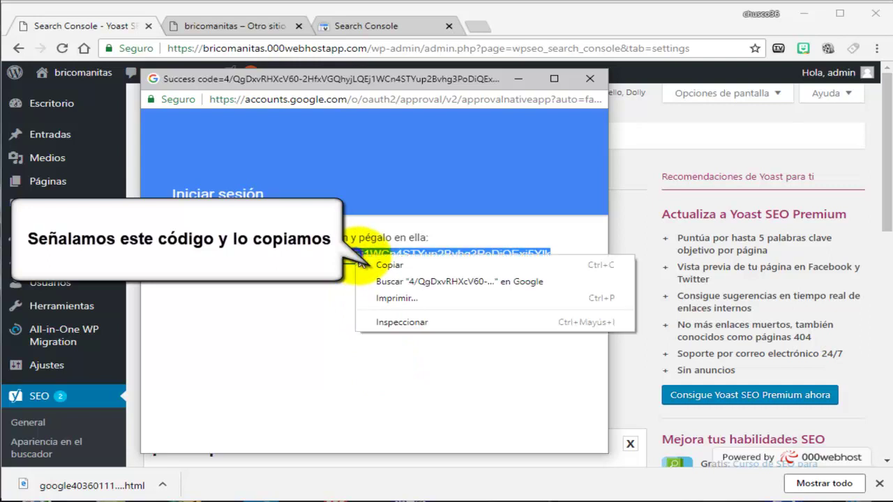
{"action": "left_click", "coordinate": [409, 265]}
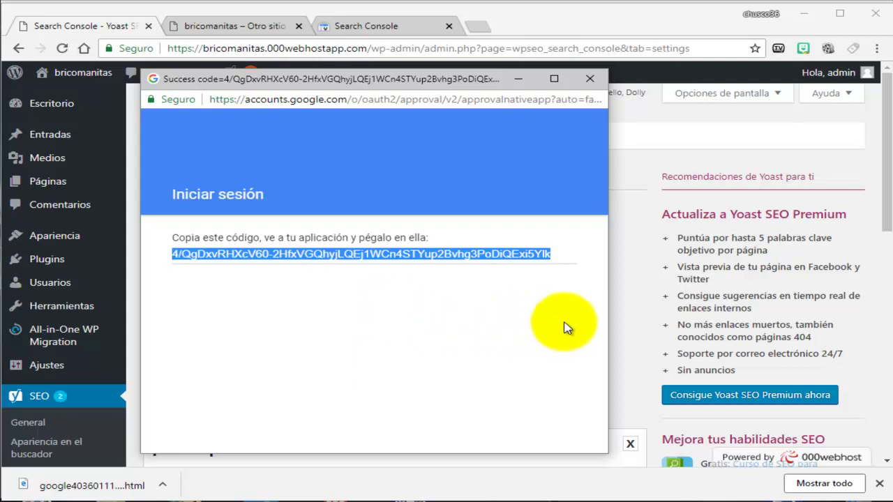
{"action": "left_click", "coordinate": [645, 293]}
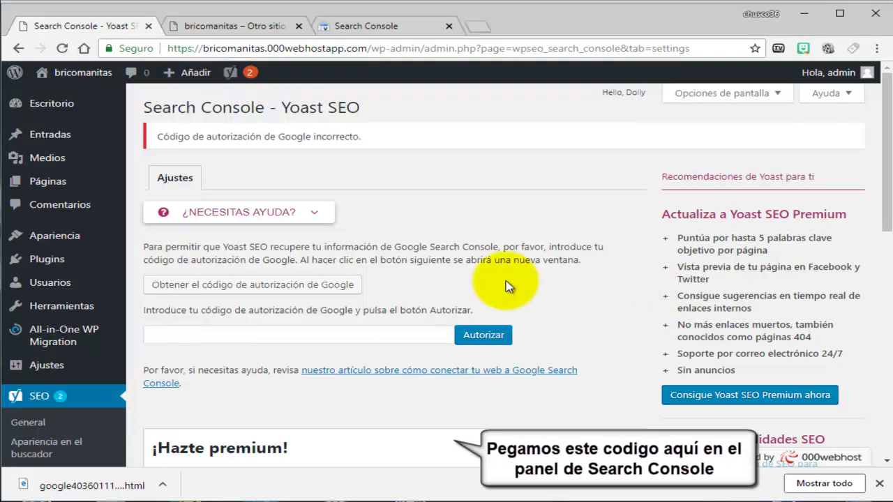
{"action": "right_click", "coordinate": [390, 336]}
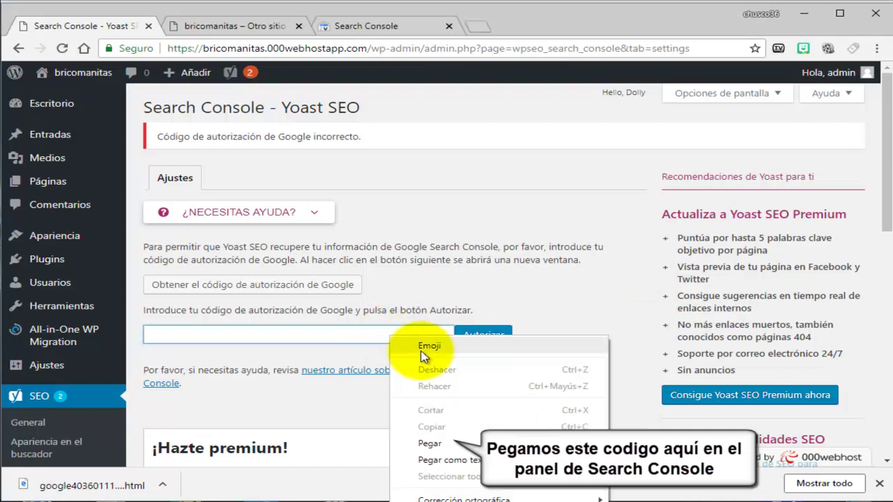
{"action": "left_click", "coordinate": [476, 447]}
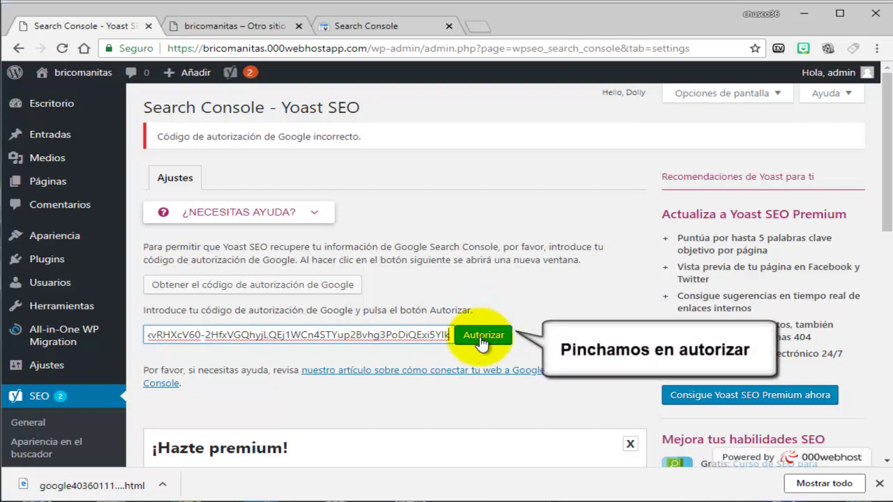
{"action": "left_click", "coordinate": [482, 341]}
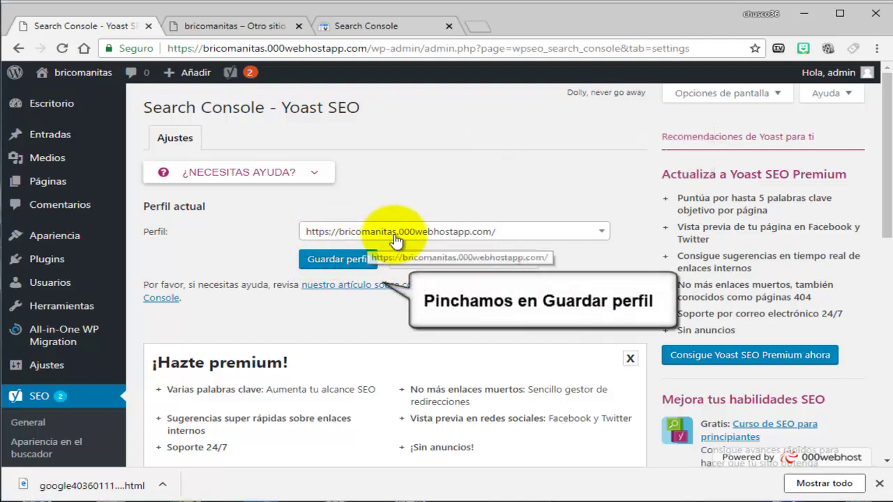
{"action": "left_click", "coordinate": [327, 260]}
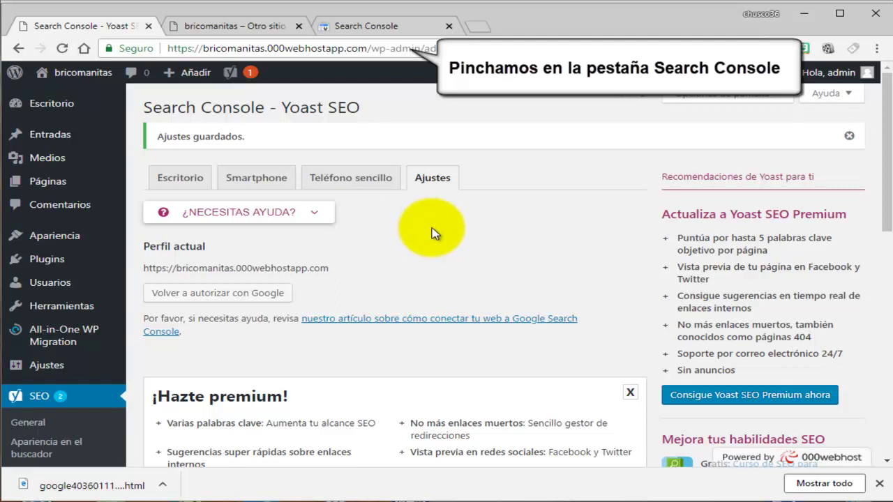
- Verify ownership of the bricomanitas property with the HTML tag in Search Console and continue to its dashboard
{"action": "left_click", "coordinate": [373, 26]}
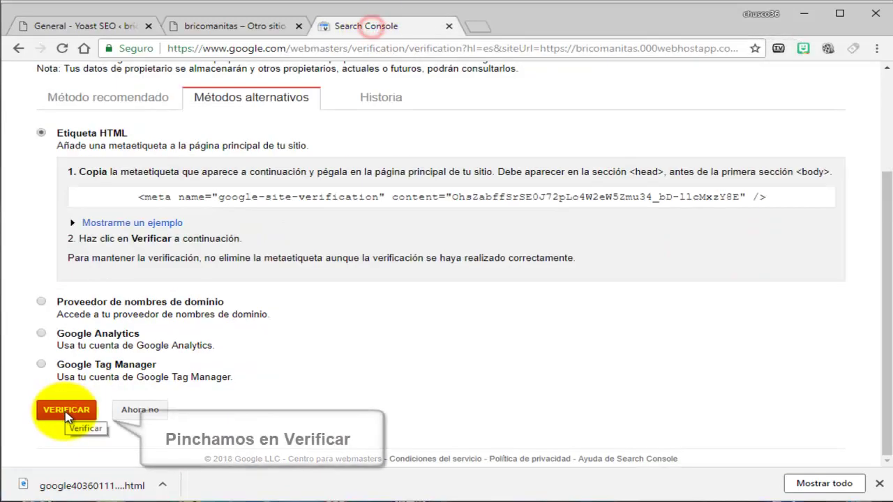
{"action": "left_click", "coordinate": [66, 411]}
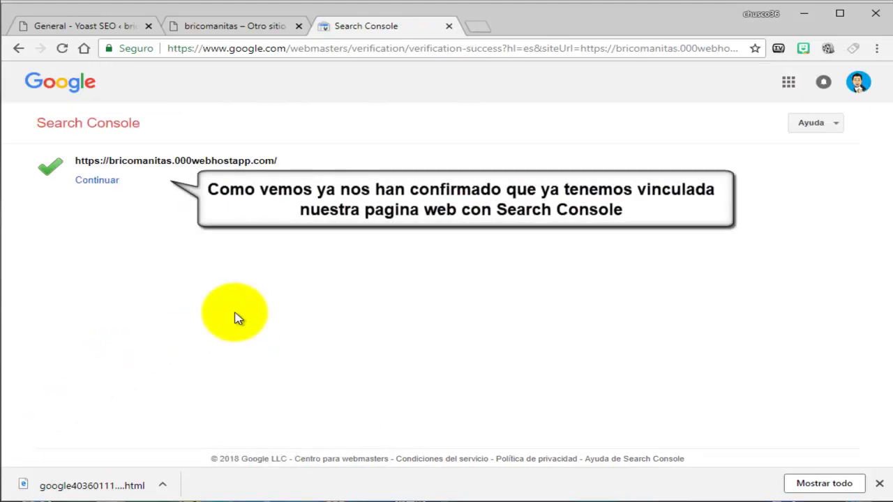
{"action": "left_click", "coordinate": [100, 182]}
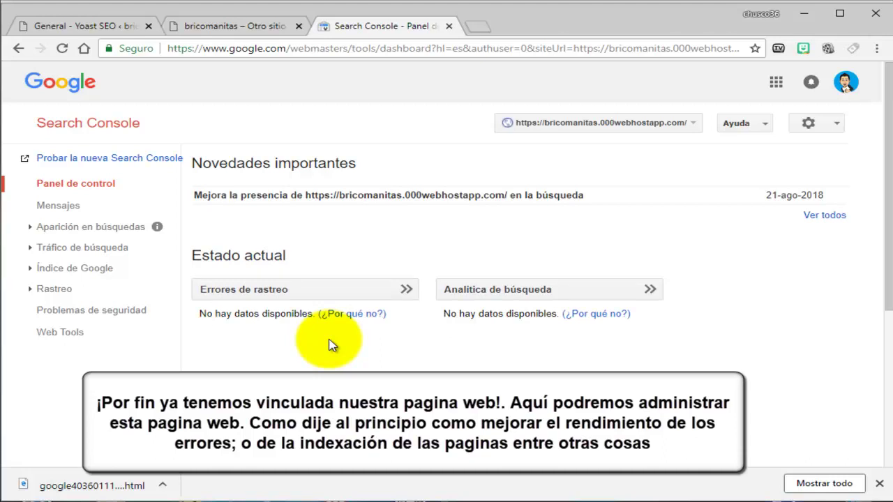
- Review the bricomanitas property's dashboard and go back to the Search Console home page
{"action": "scroll", "coordinate": [332, 345], "scroll_direction": "down", "scroll_amount": 3}
{"action": "scroll", "coordinate": [332, 344], "scroll_direction": "up", "scroll_amount": 3}
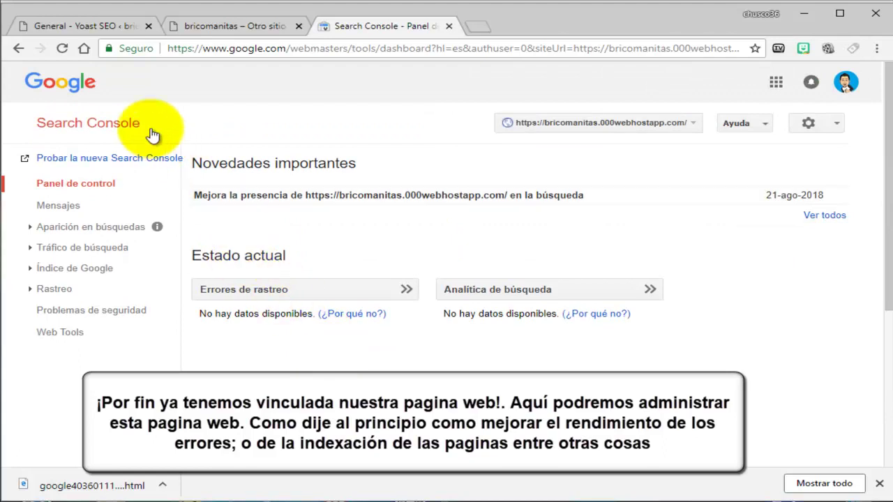
{"action": "left_click", "coordinate": [102, 128]}
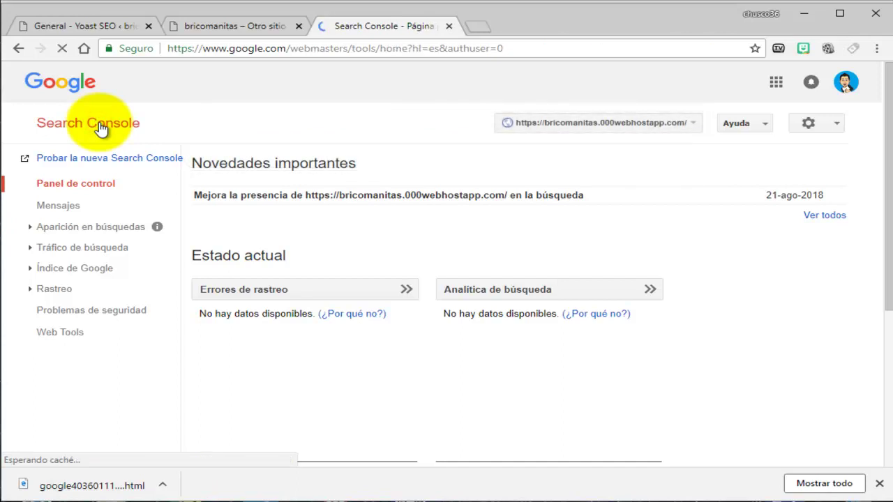